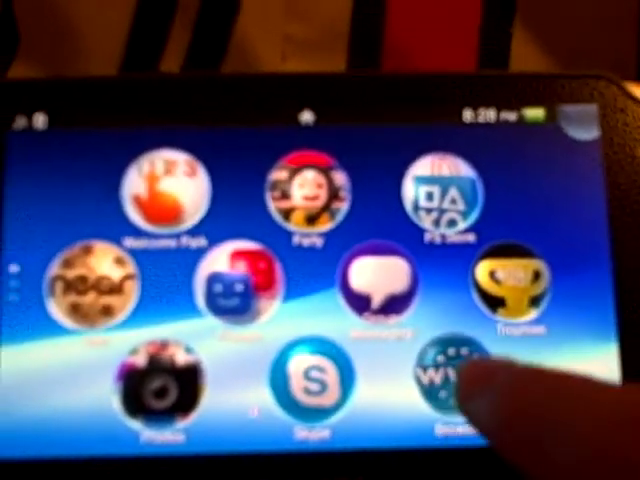
Swipe to the Browser's WWW start panel and launch the Internet Browser.
{"action": "left_click_drag", "start_coordinate": [470, 360], "coordinate": [120, 360]}
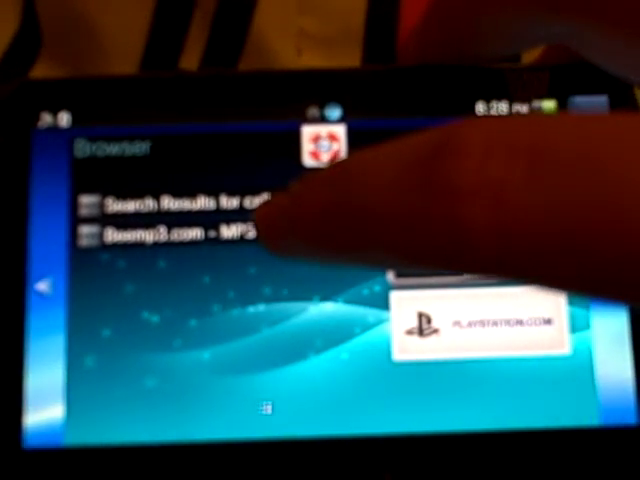
{"action": "left_click", "coordinate": [486, 240]}
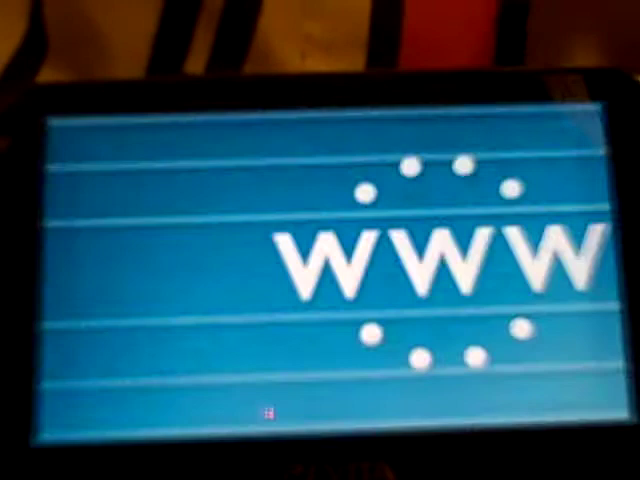